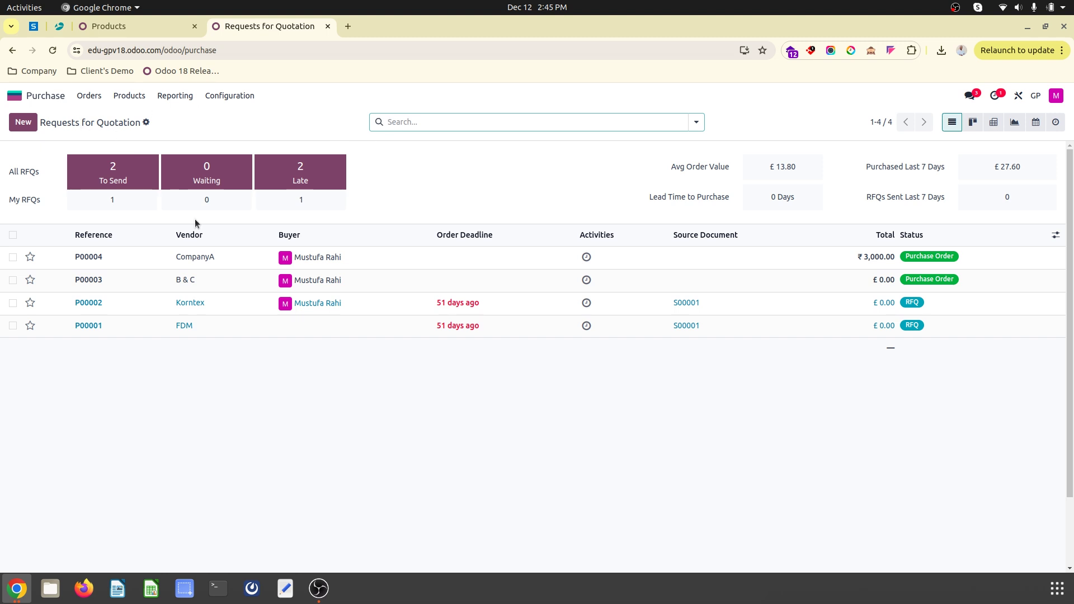
Step: Start a new request for quotation from the Requests for Quotation list
left_click(19, 125)
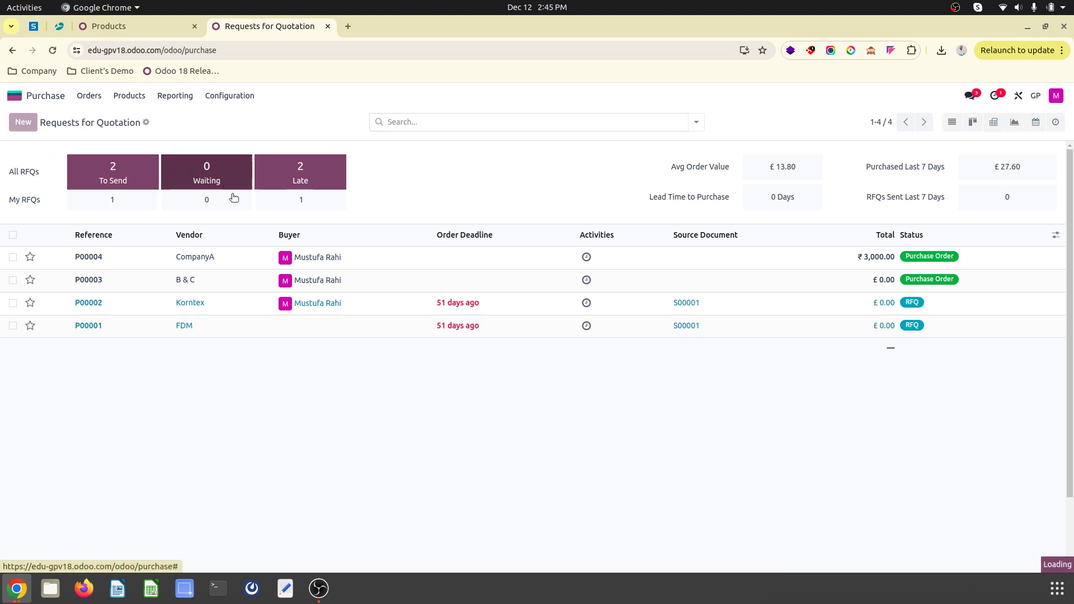
Step: Set the RFQ vendor to CompanyA, after checking its product catalogue
left_click(204, 222)
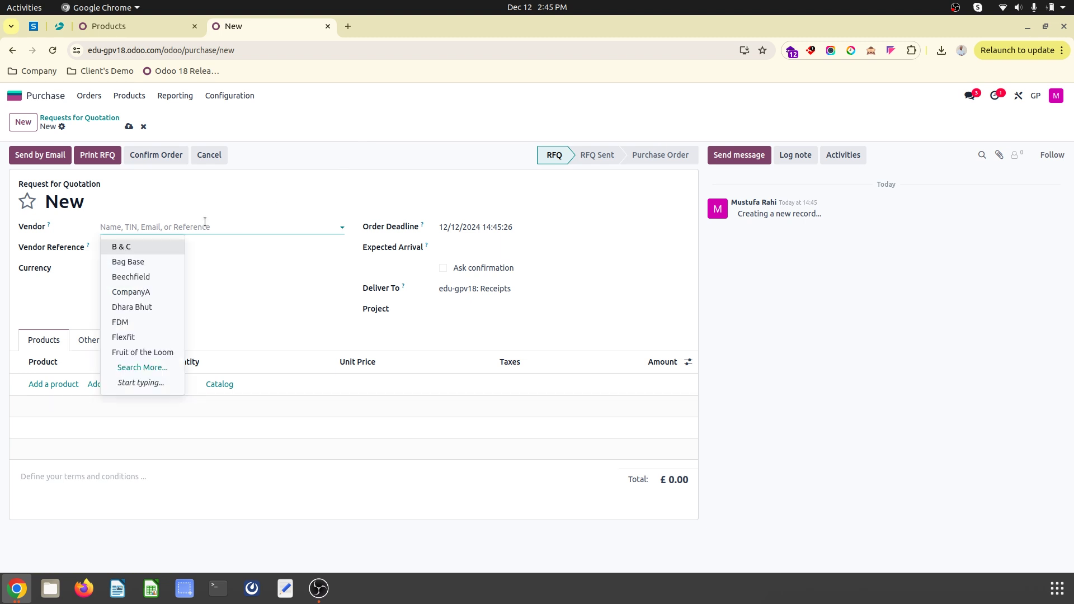
type("com")
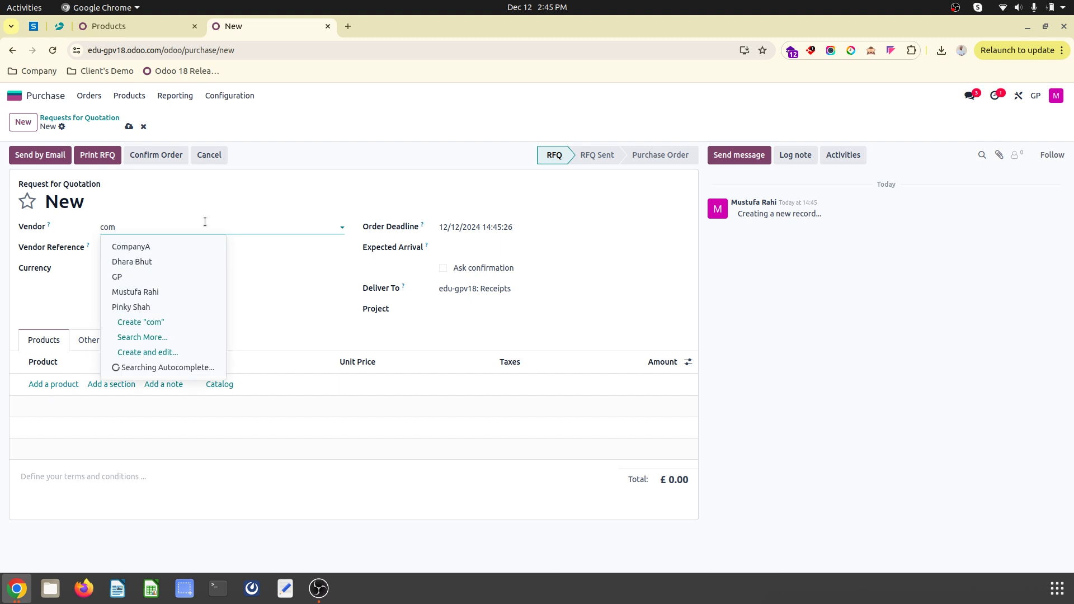
left_click(180, 245)
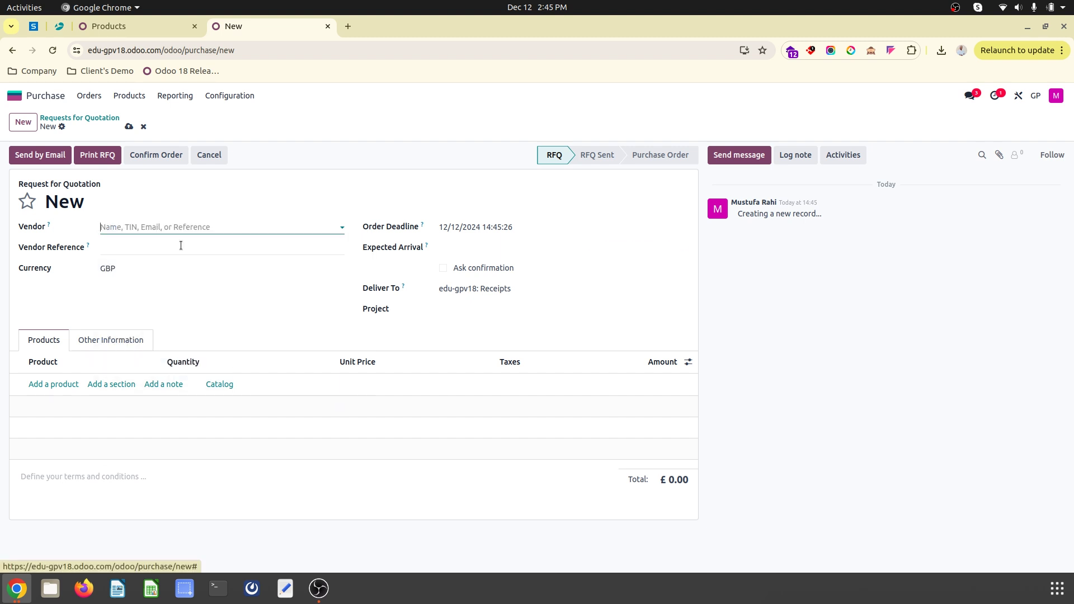
left_click(142, 25)
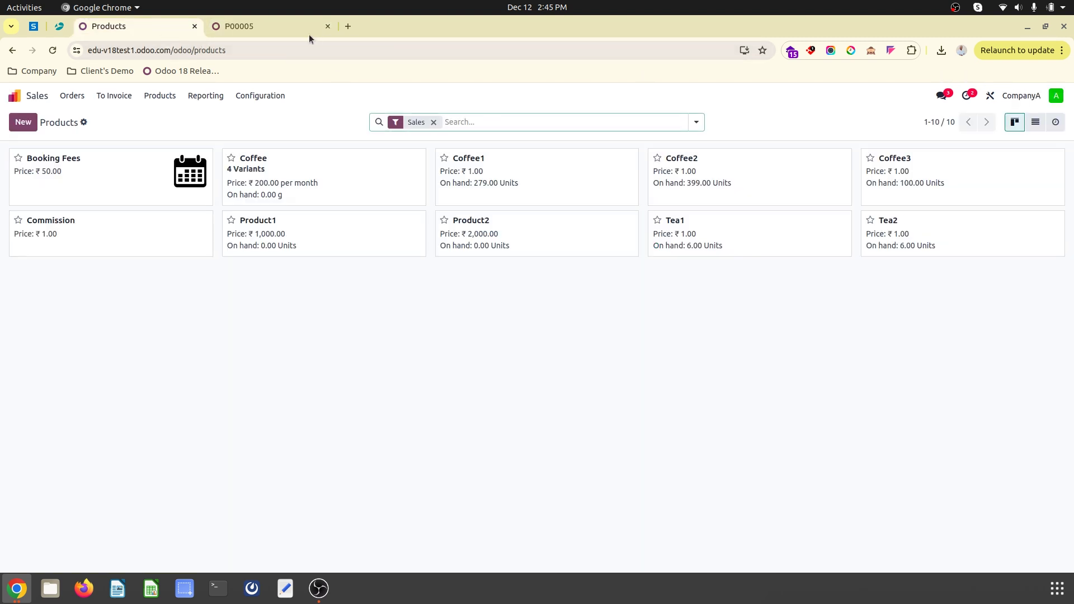
left_click(232, 28)
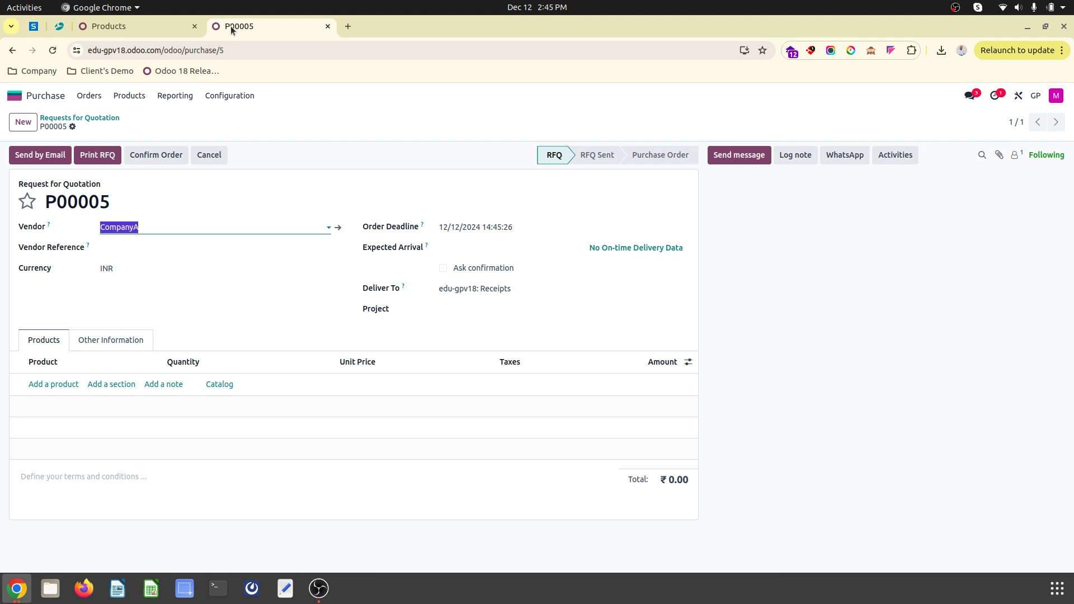
Step: Add order lines for 5 Product1 and 1 Product2, then save the RFQ
left_click(46, 385)
type("po")
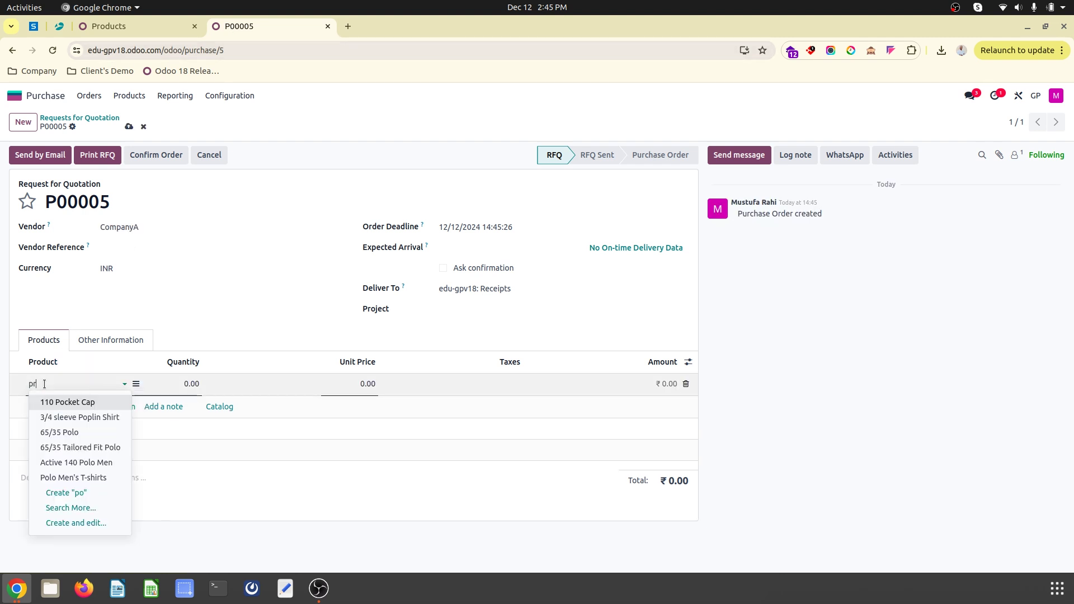
key("Down")
key("Down")
key("Down")
key("Down")
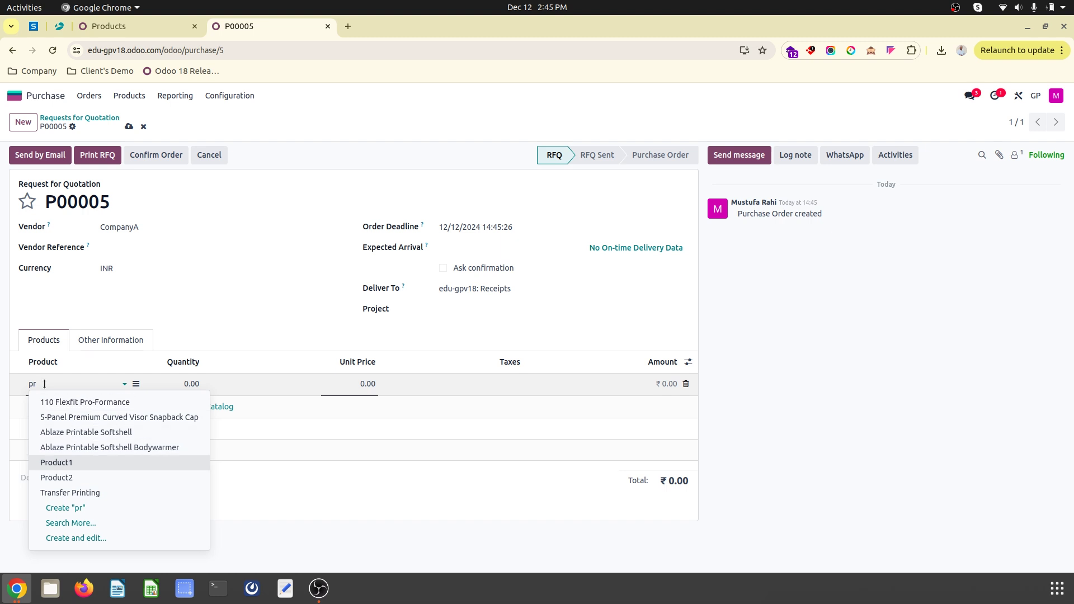
key("Return")
type("5")
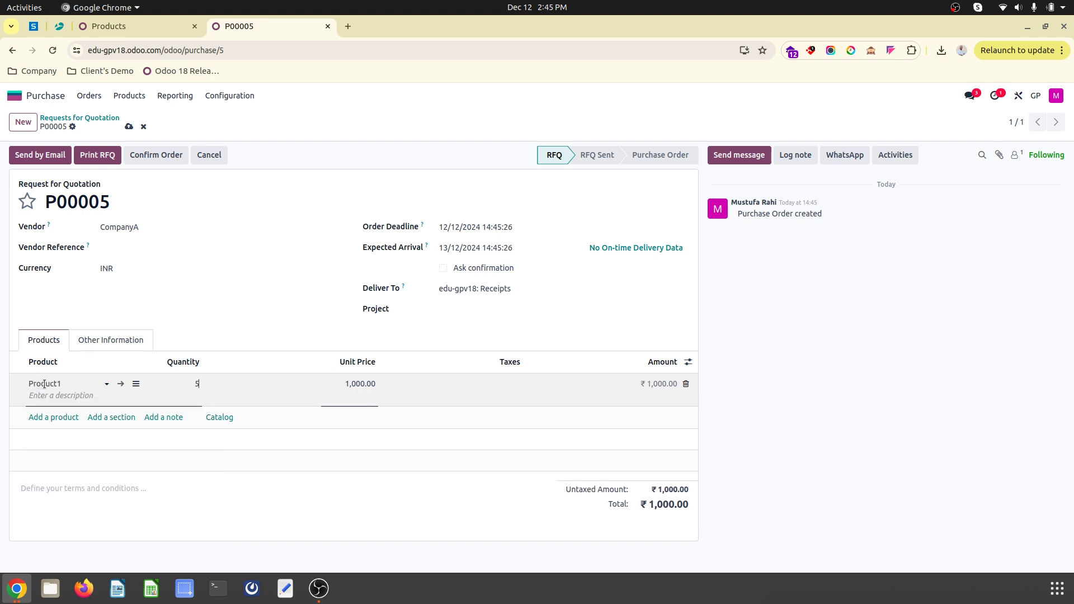
key("Tab")
key("Return")
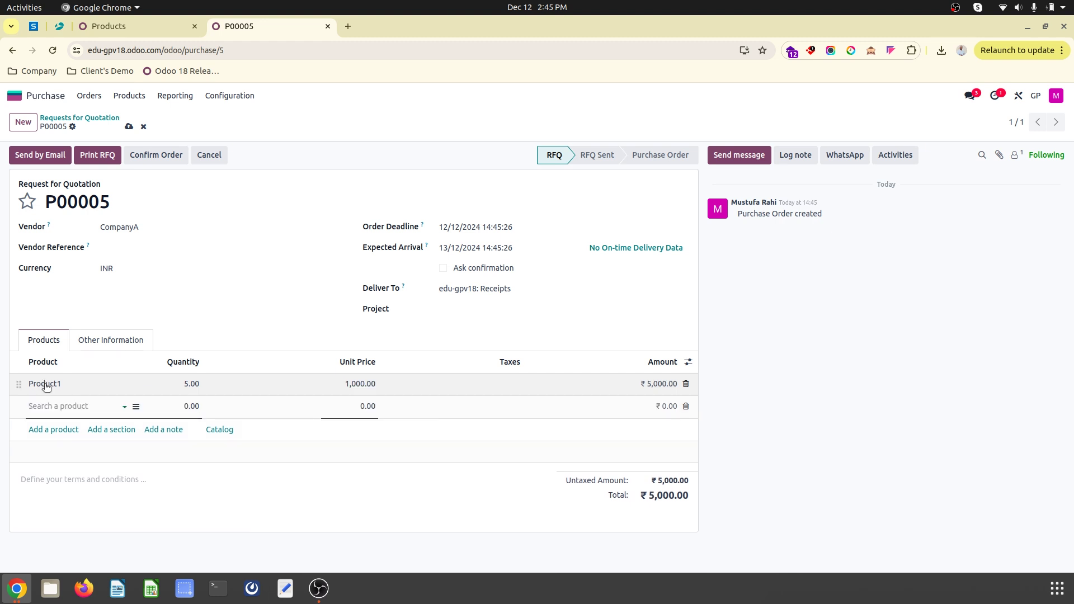
type("prod")
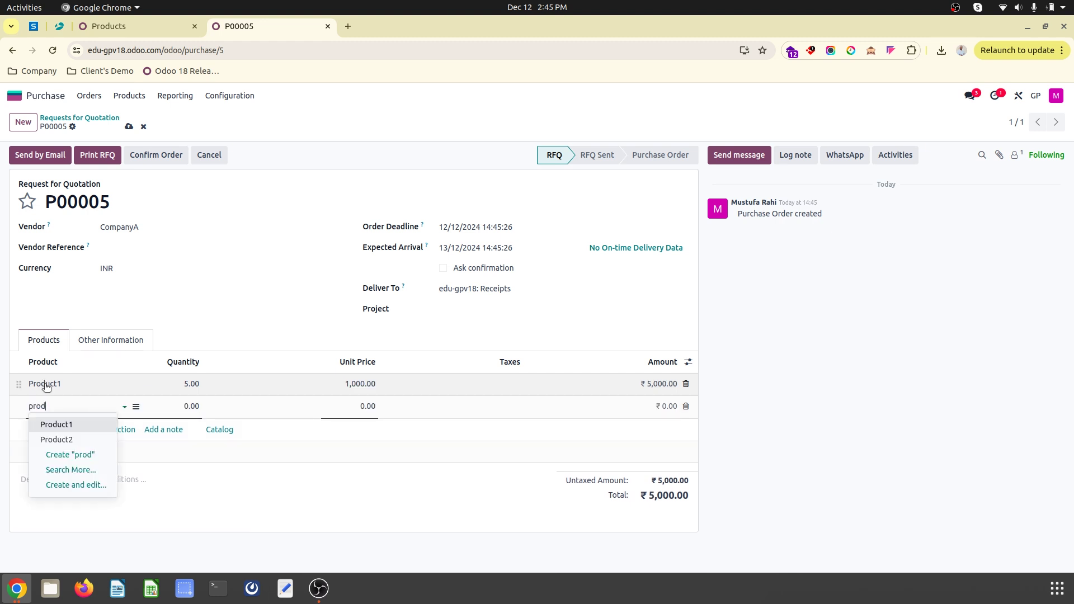
key("Down")
key("Return")
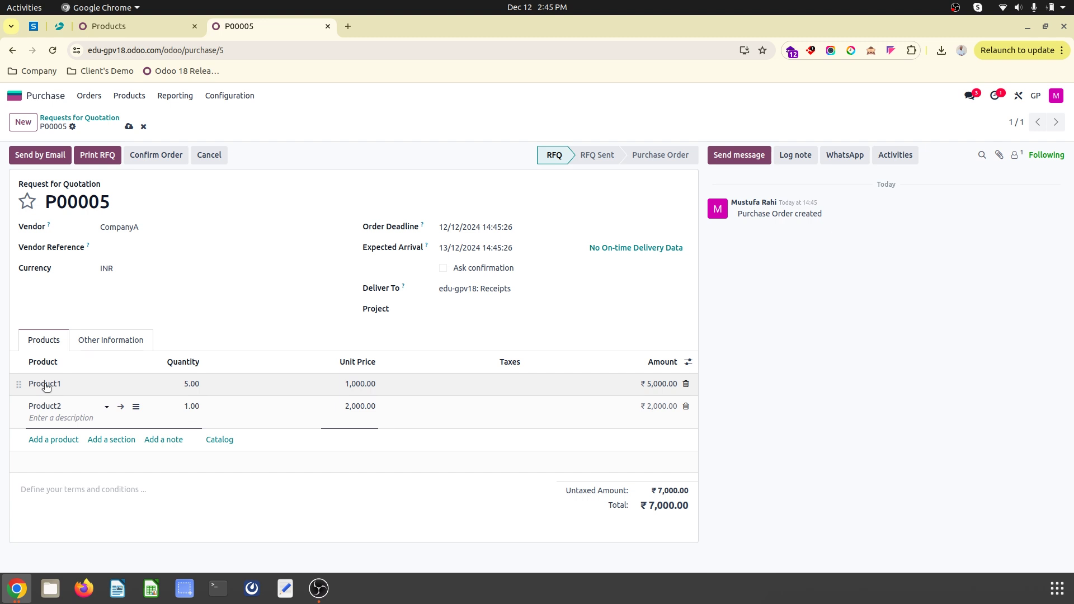
key("ctrl+s")
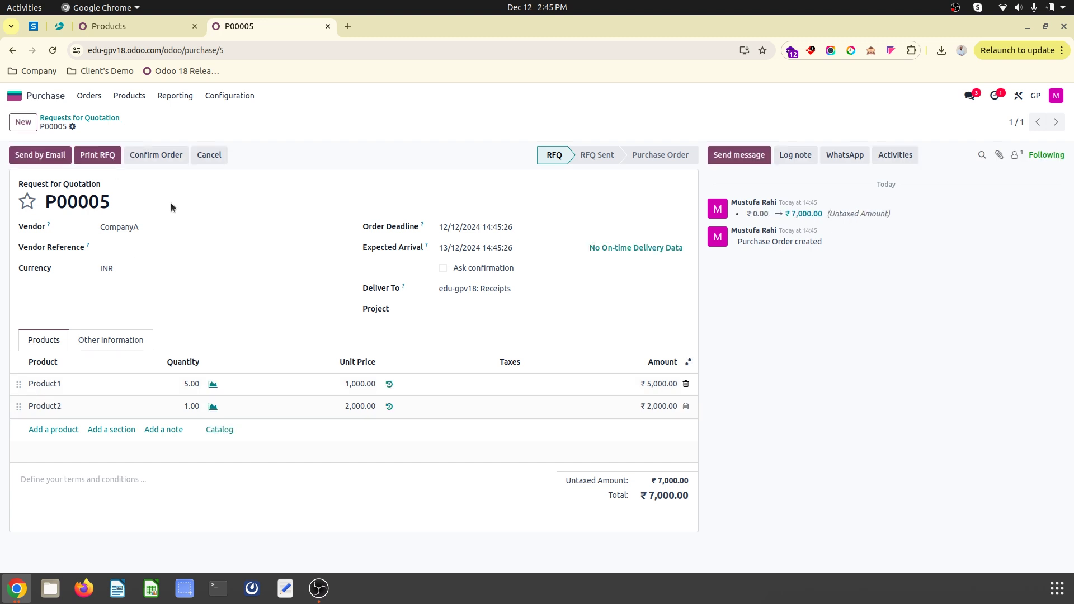
Step: Confirm P00005 as a purchase order and email it to CompanyA
left_click(146, 28)
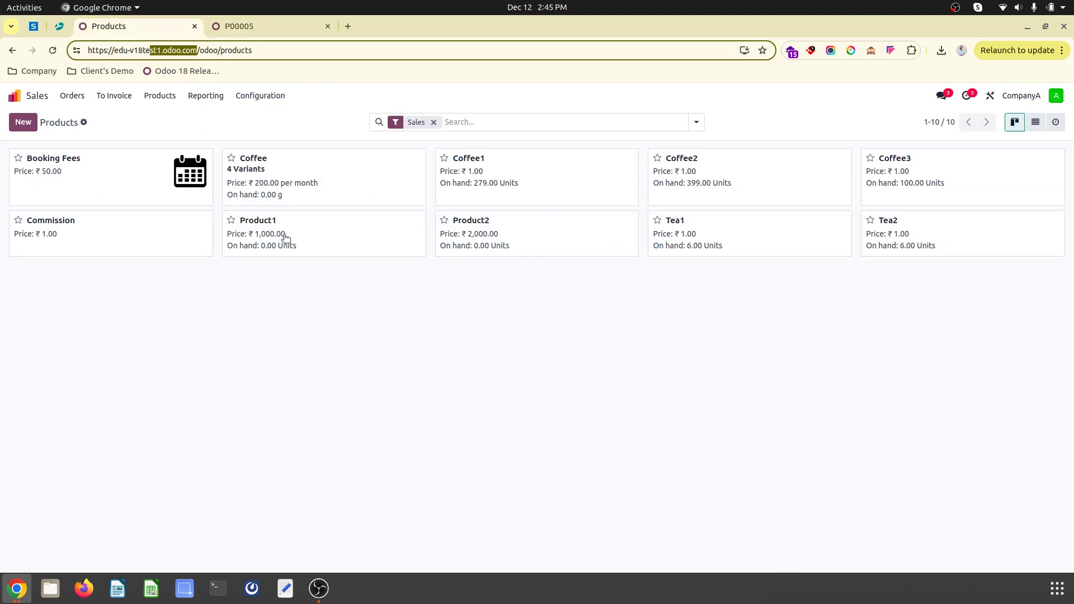
left_click(244, 22)
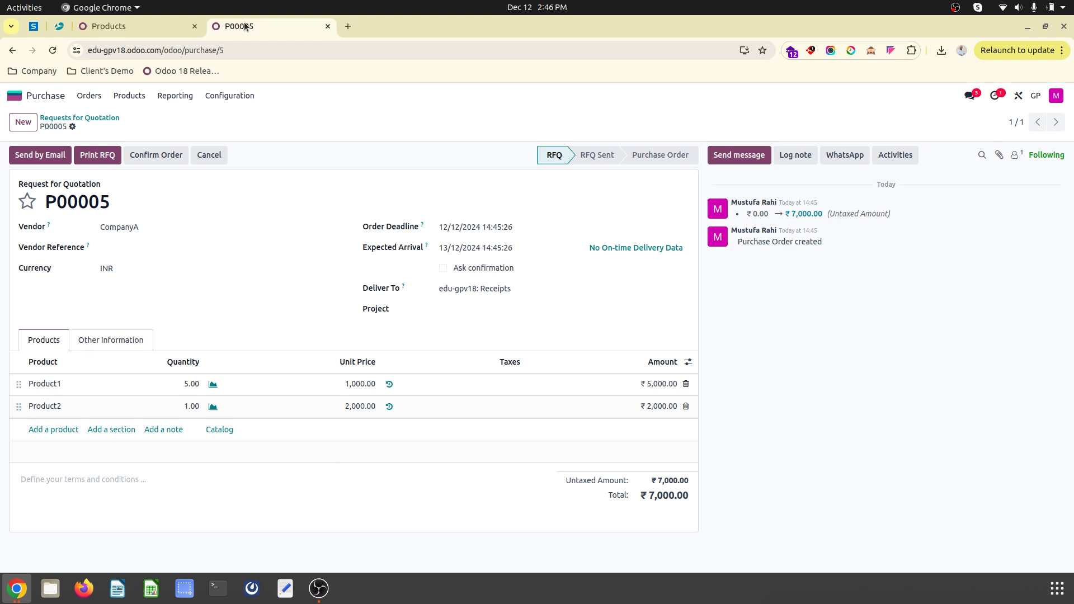
left_click(141, 158)
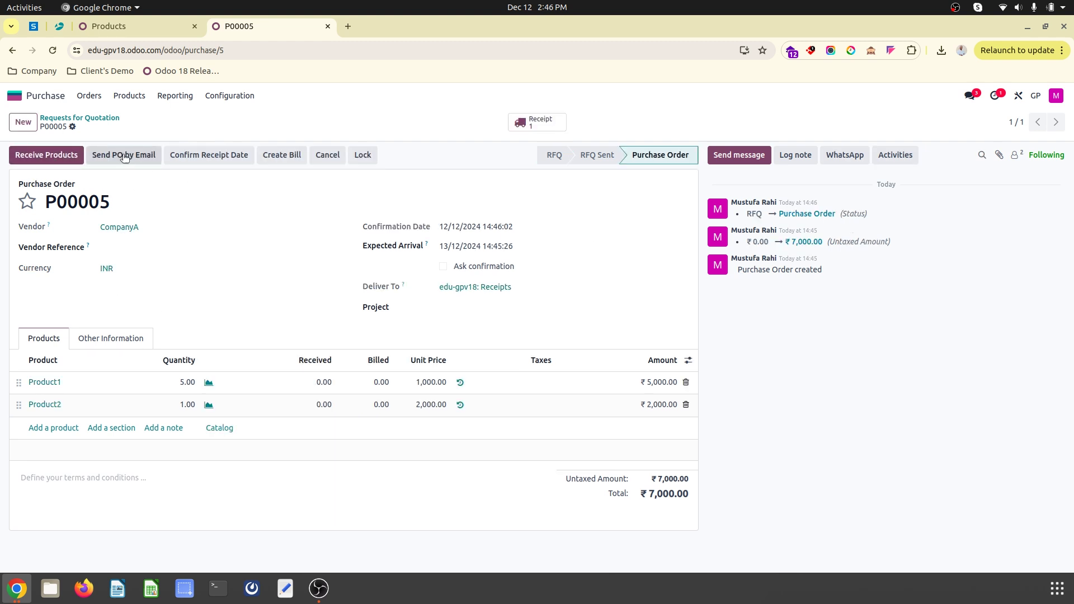
left_click(124, 158)
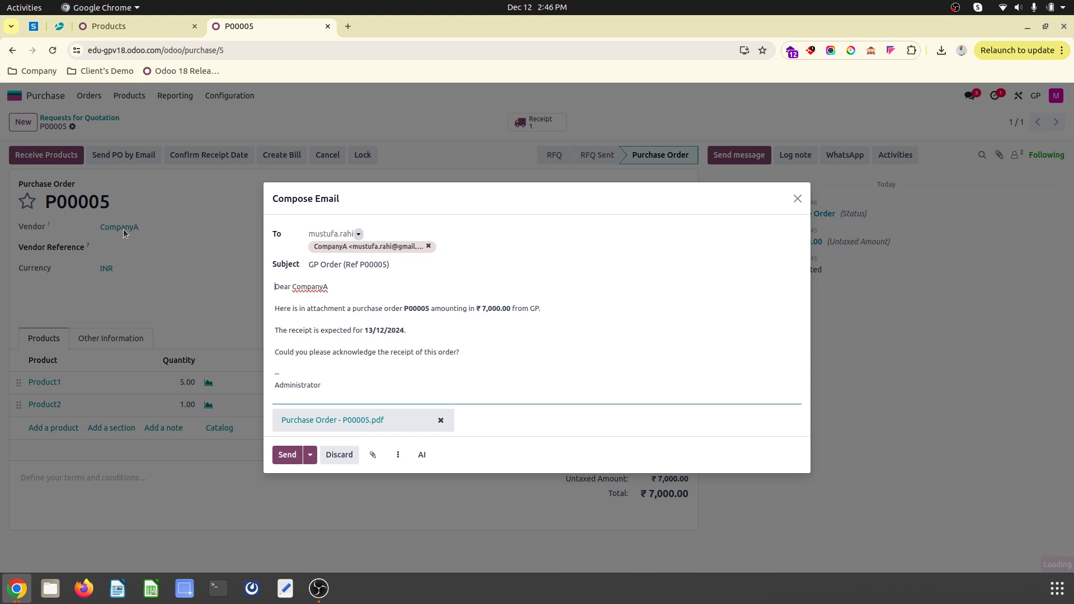
left_click(293, 455)
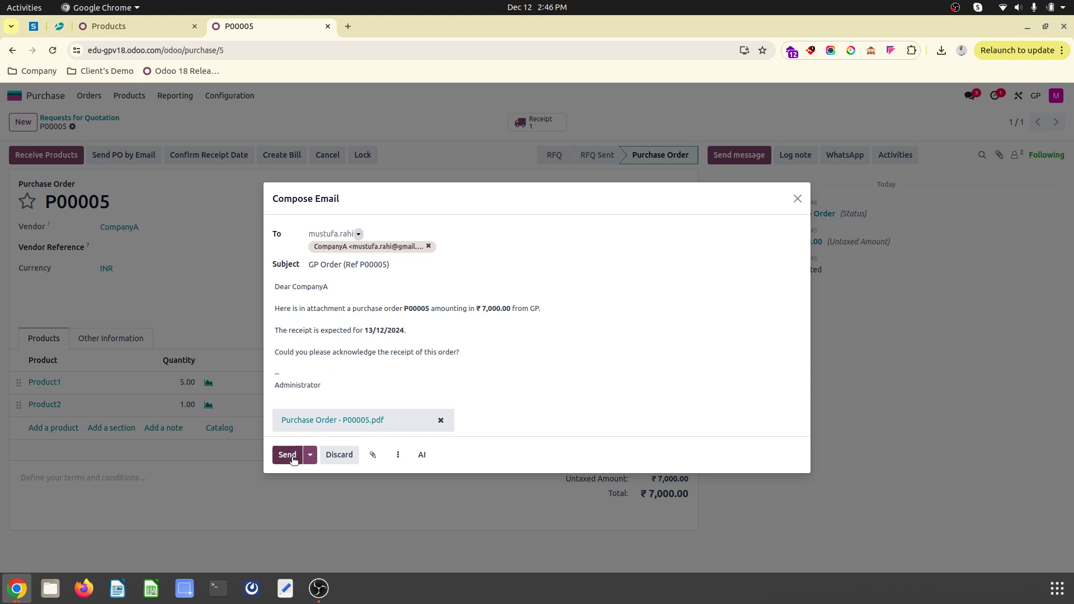
Step: Open the 'GP Order (Ref P00005)' e-mail in the mail window and view the order online
left_click(17, 588)
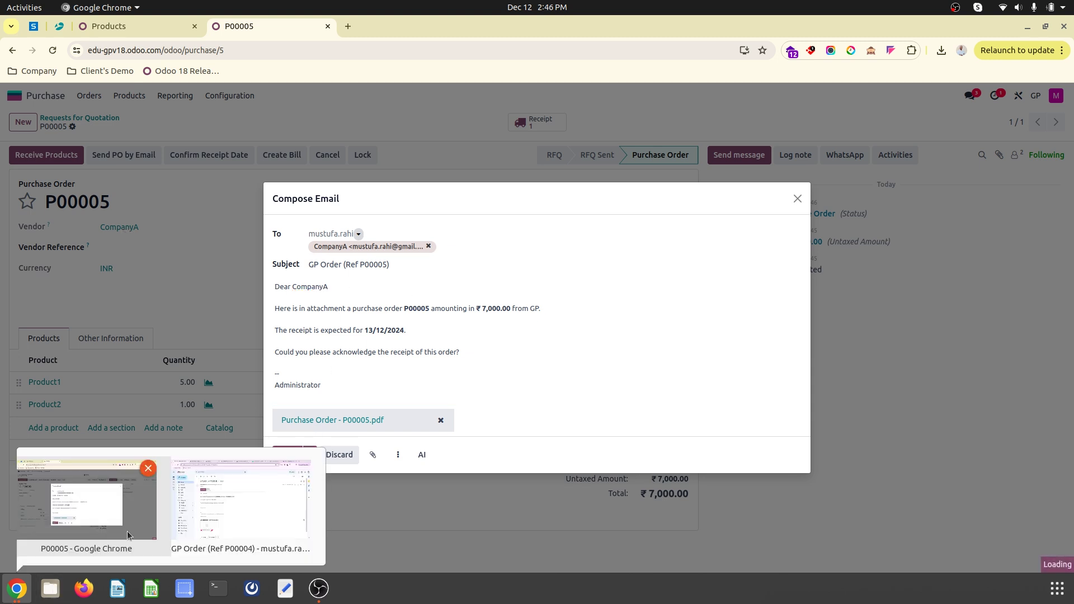
left_click(244, 504)
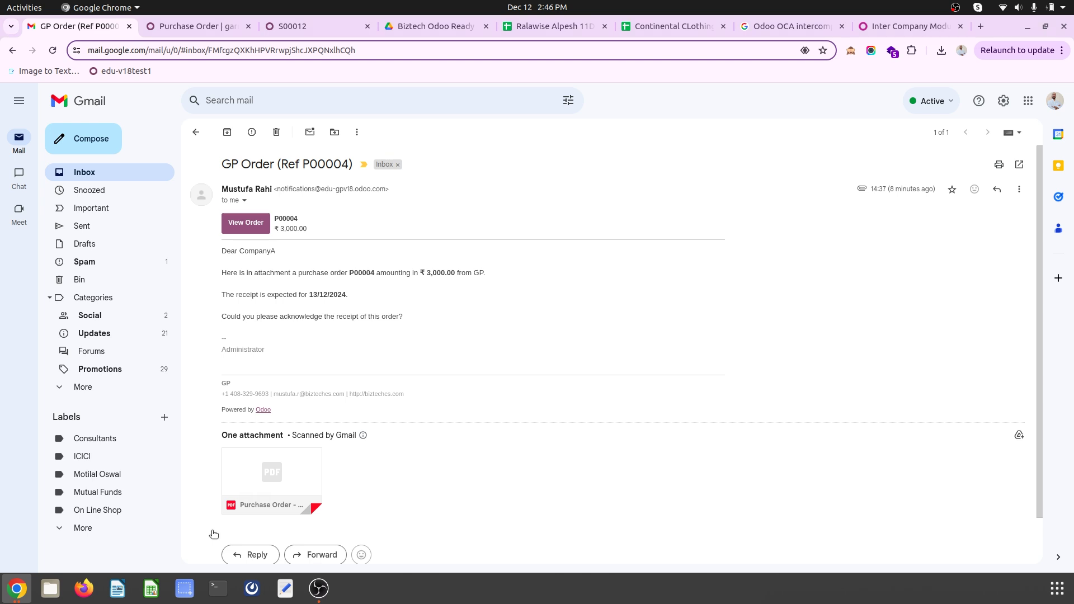
left_click(195, 132)
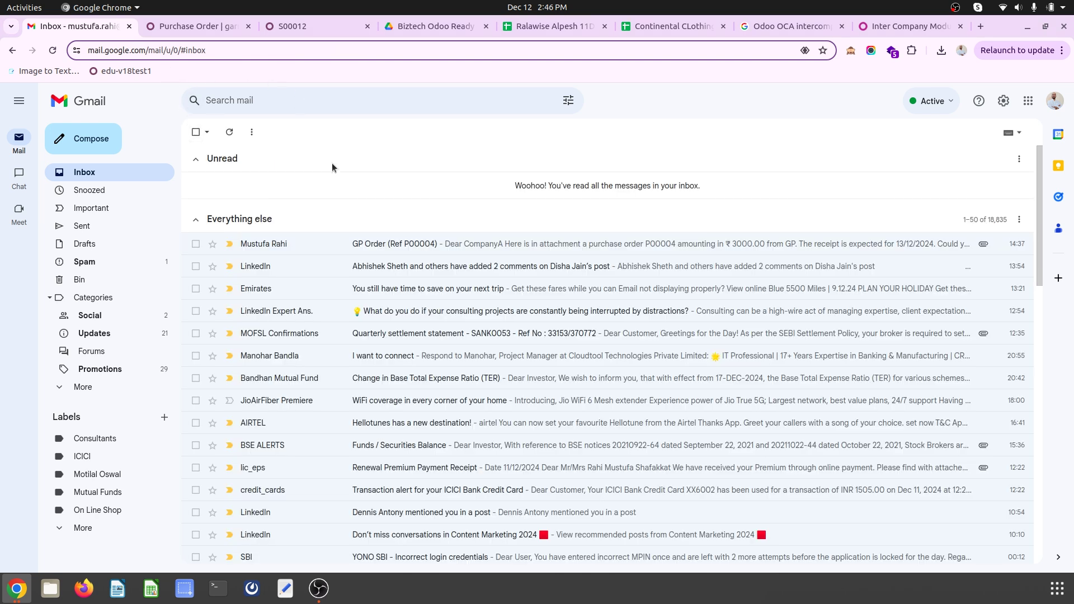
left_click(283, 185)
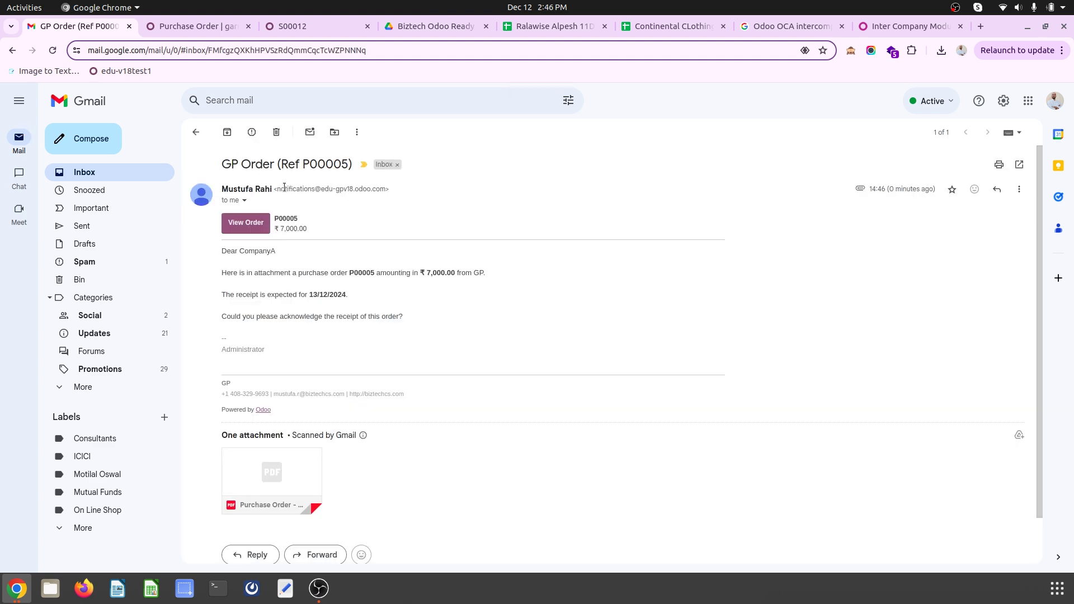
left_click(248, 222)
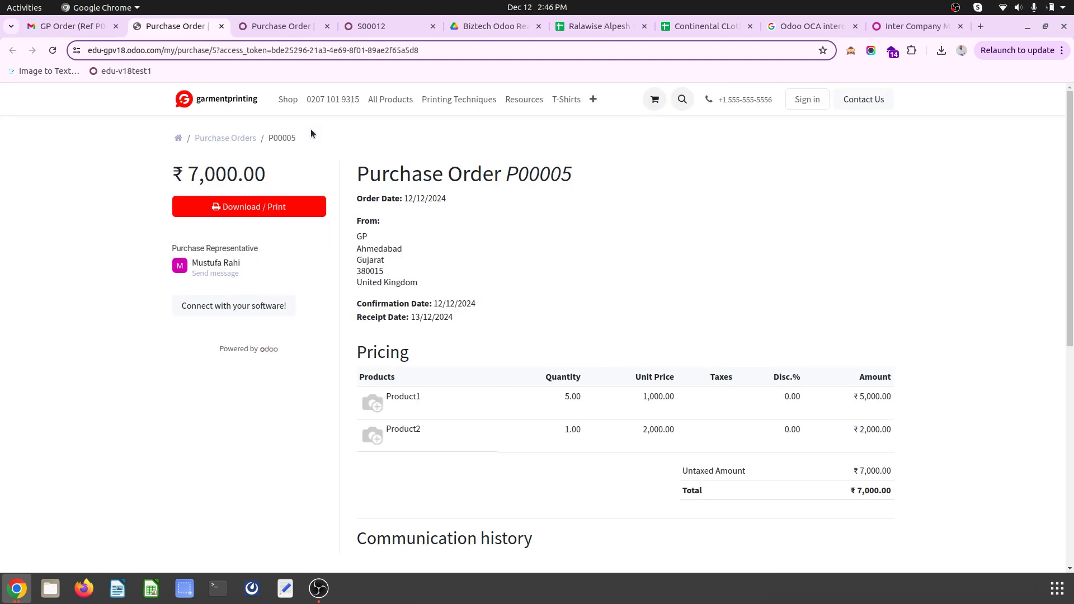
Step: Review the 'Connect with your software!' import instructions and REST URL for P00005
left_click(237, 347)
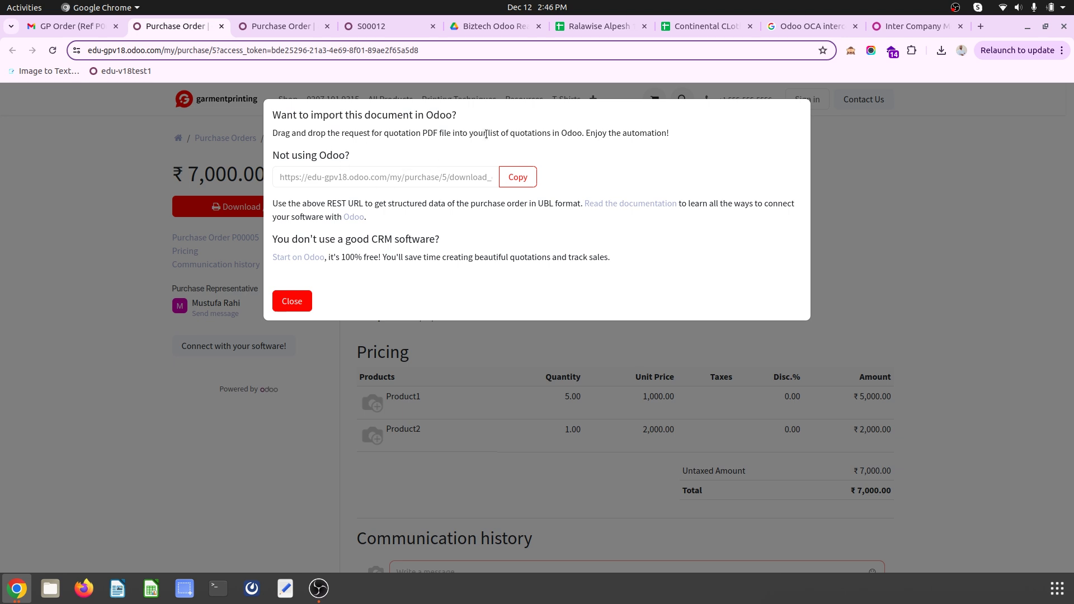
left_click(367, 174)
left_click(367, 173)
double_click(388, 181)
left_click(388, 182)
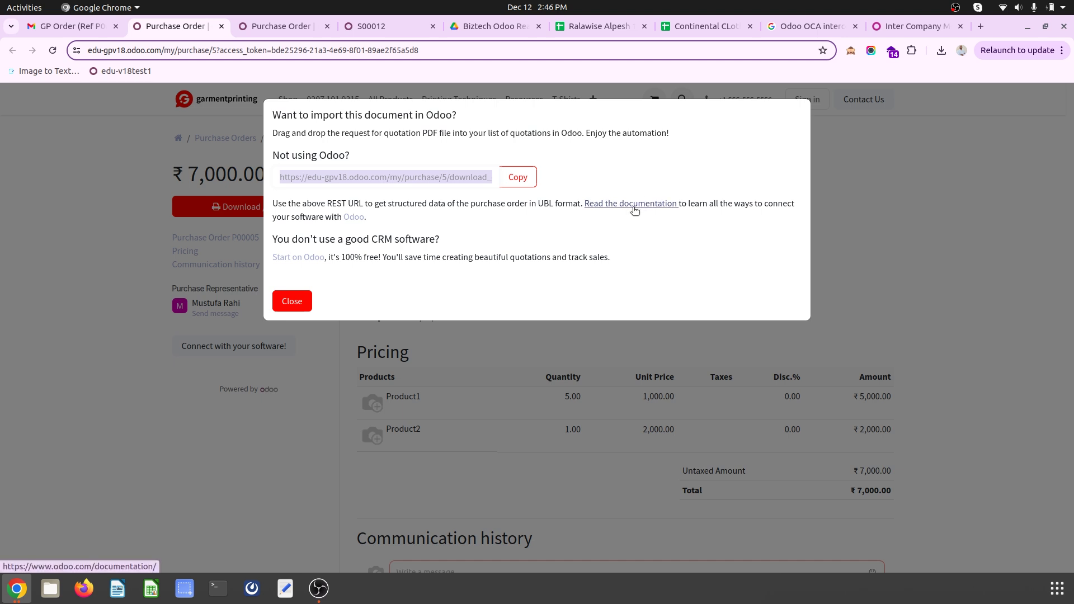
left_click_drag(321, 114, 492, 132)
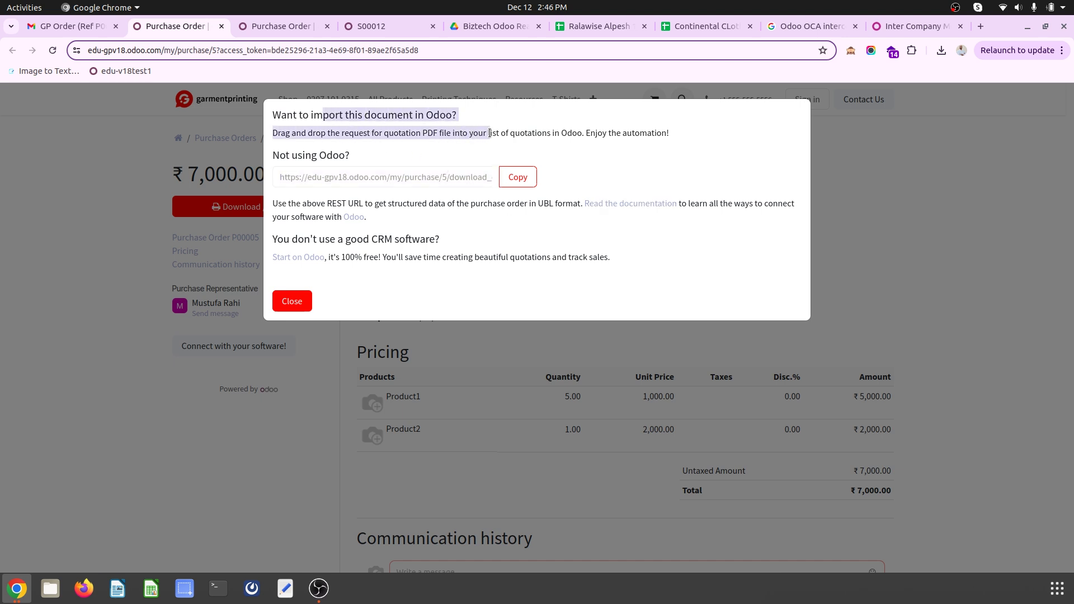
left_click(336, 144)
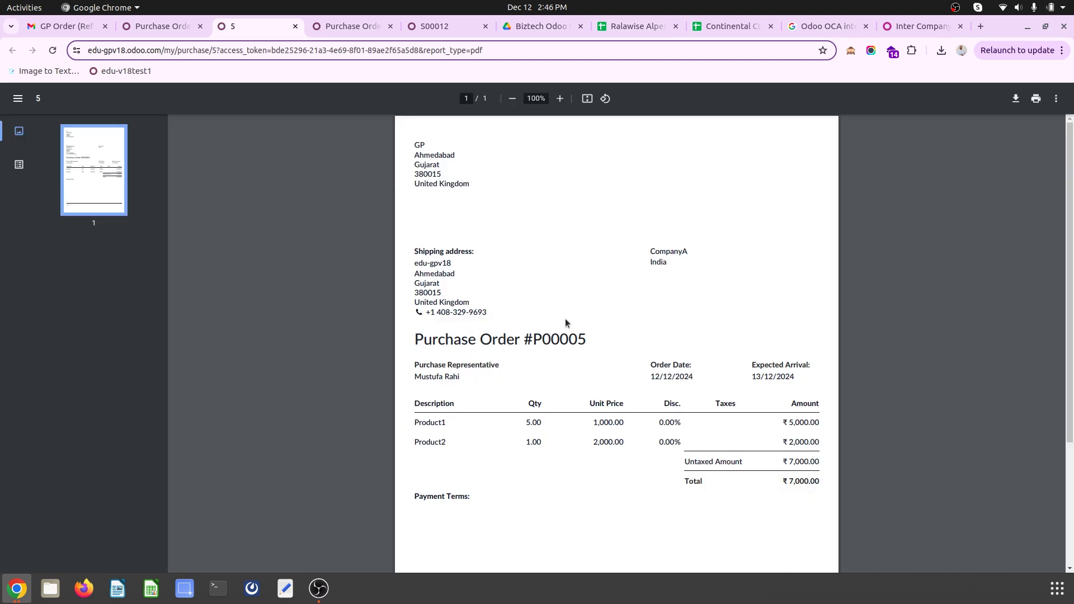
Step: Save the P00005 PDF as 5.pdf in Downloads and bring up the vendor's Odoo window
left_click(1016, 99)
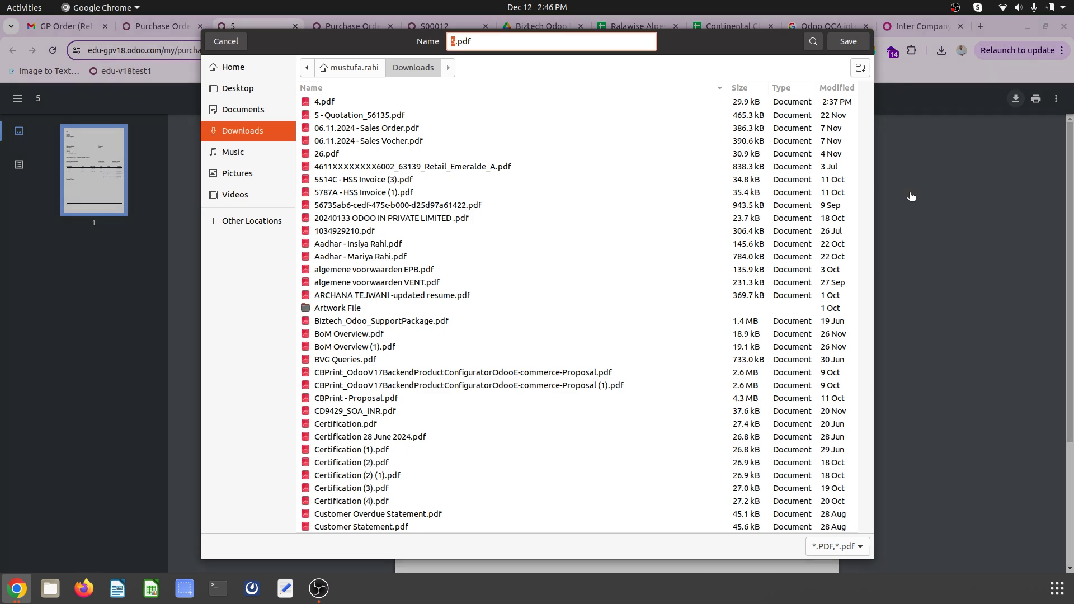
left_click(847, 44)
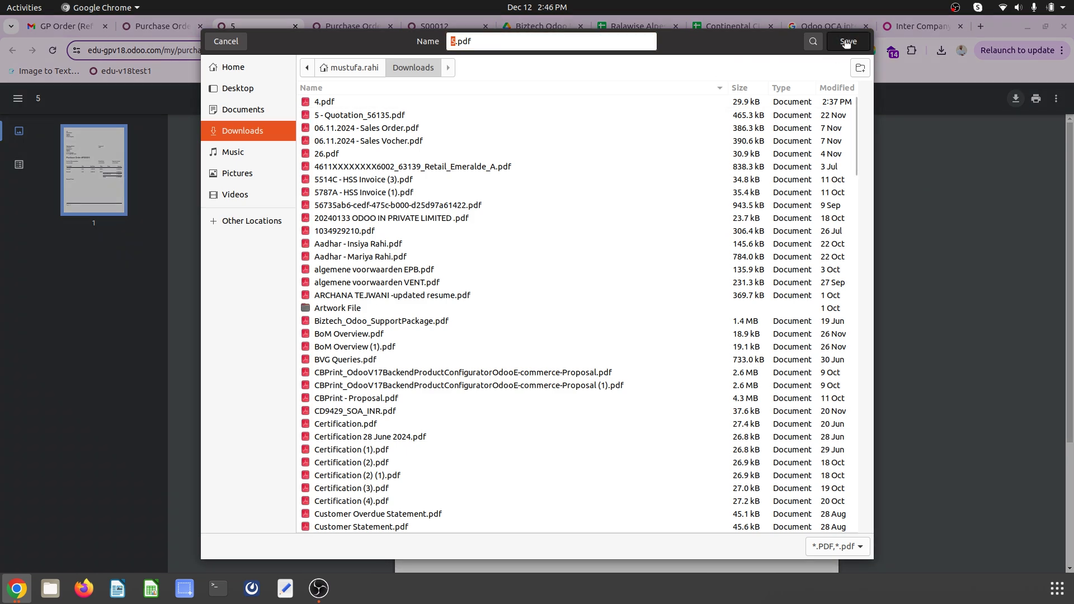
left_click(17, 588)
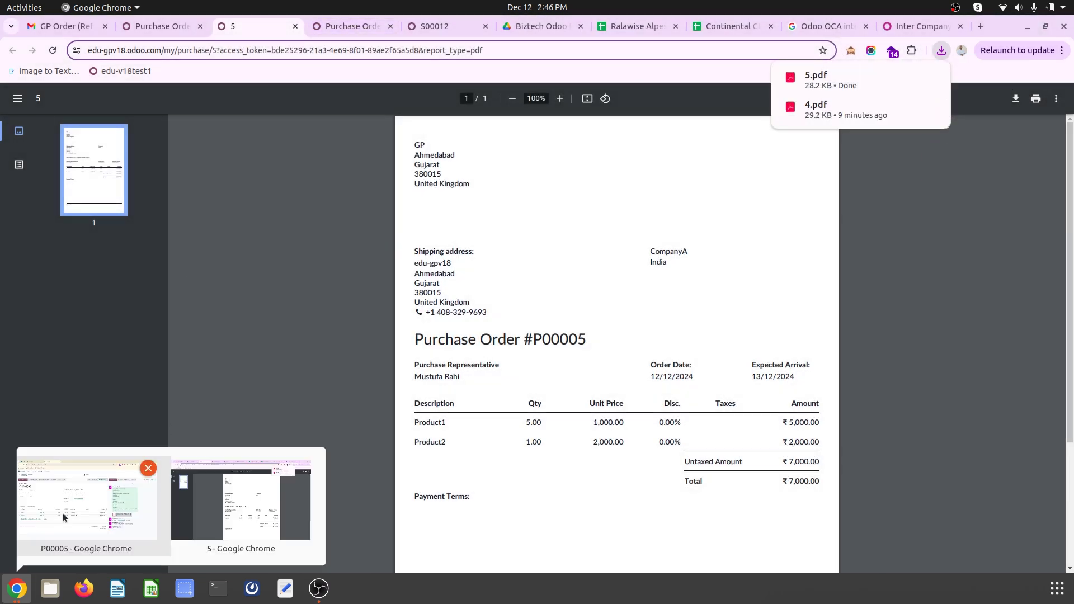
left_click(64, 512)
Step: Show the Quotations list in the vendor's Odoo Sales
left_click(147, 25)
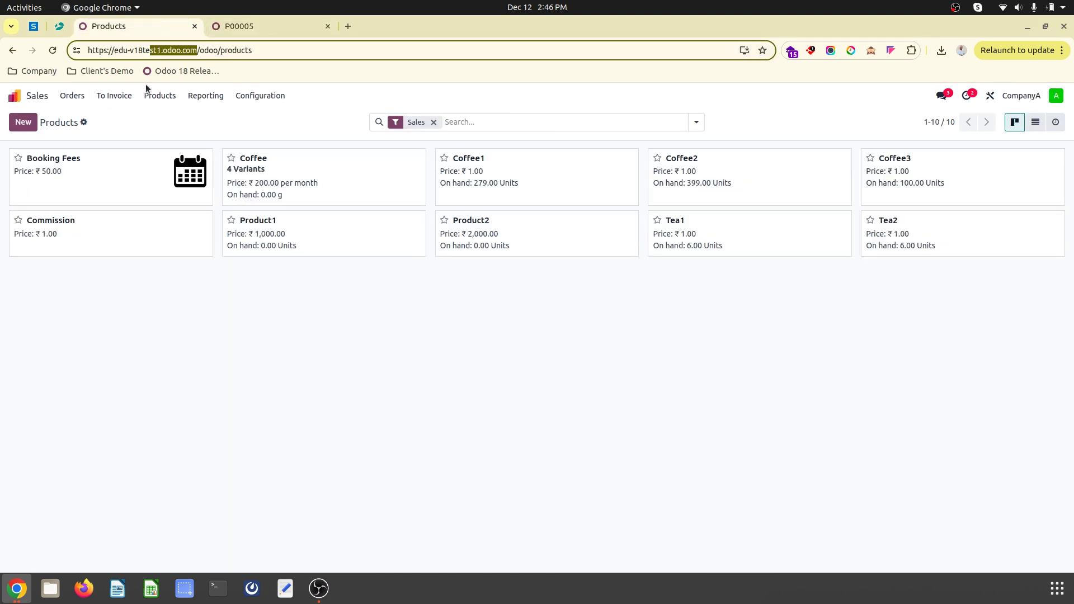
left_click(61, 97)
left_click(74, 114)
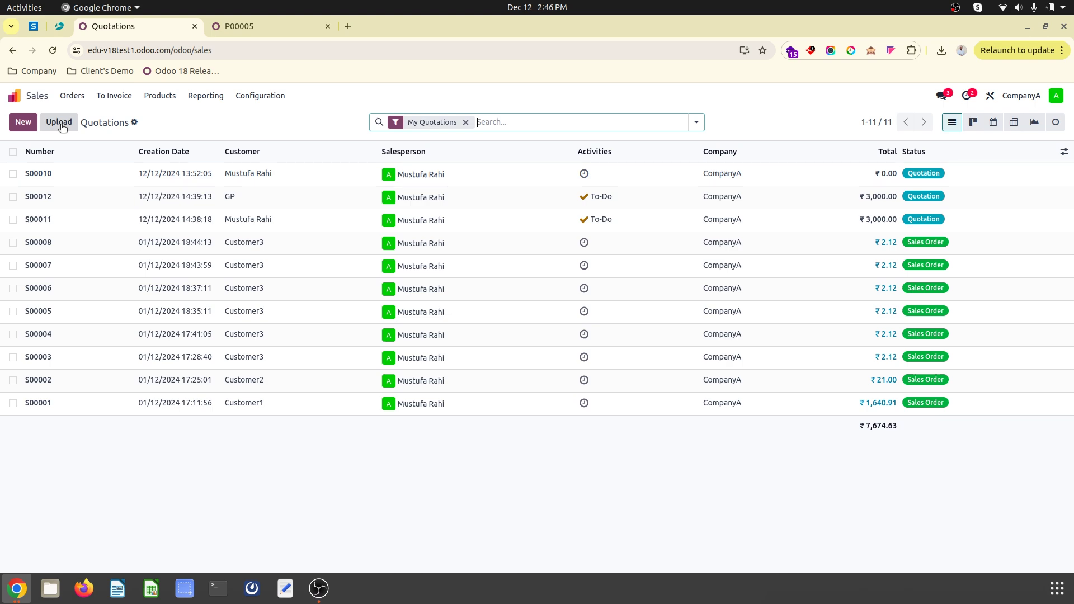
left_click(1045, 26)
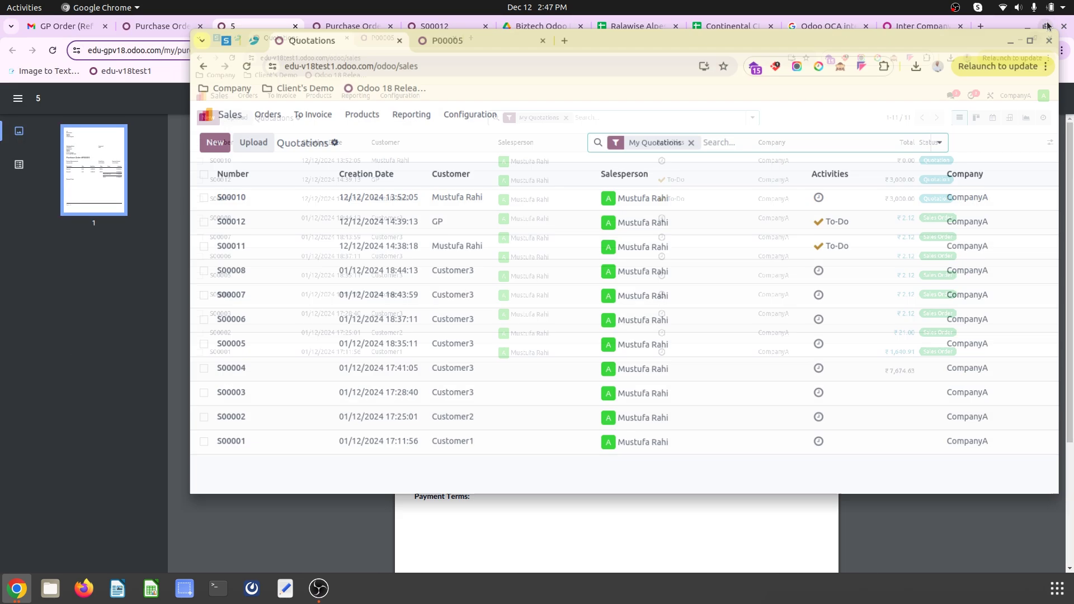
left_click(1030, 41)
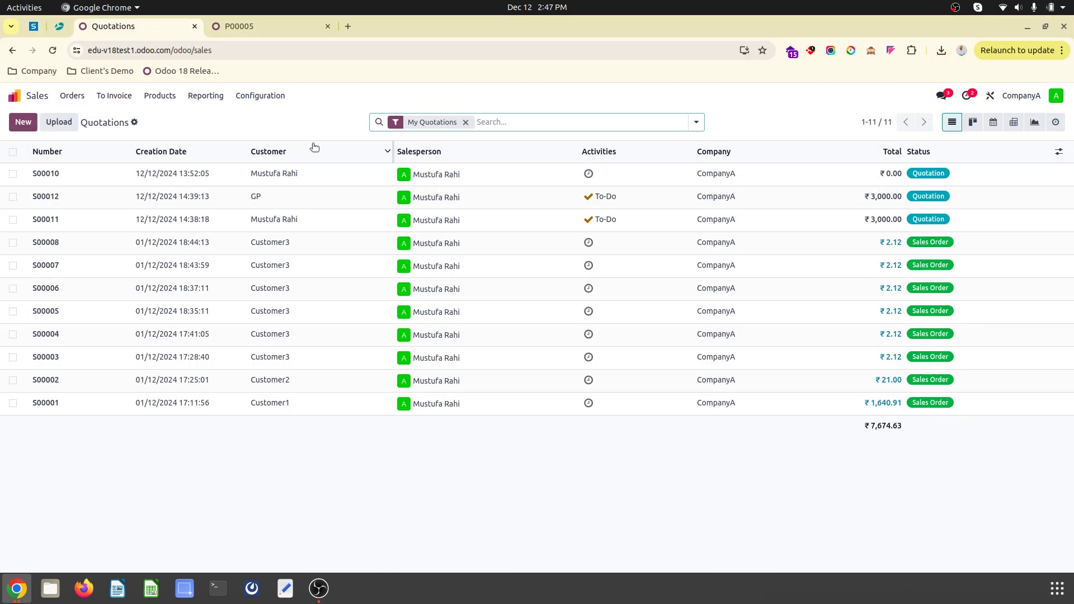
Step: Upload 5.pdf from Downloads, sorted newest first, to create the quotation
left_click(59, 122)
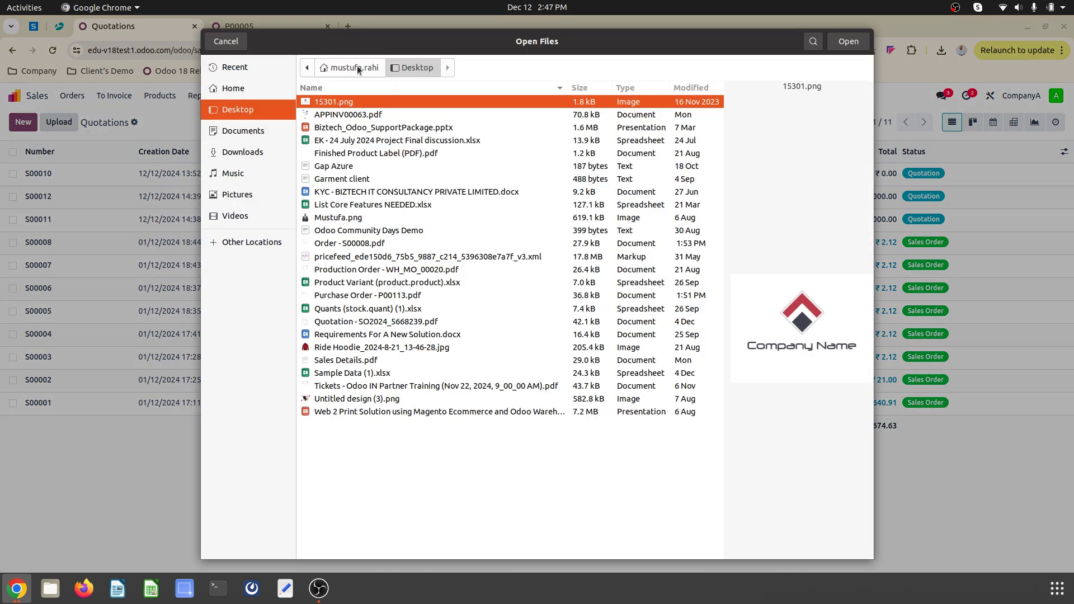
left_click(354, 68)
double_click(354, 148)
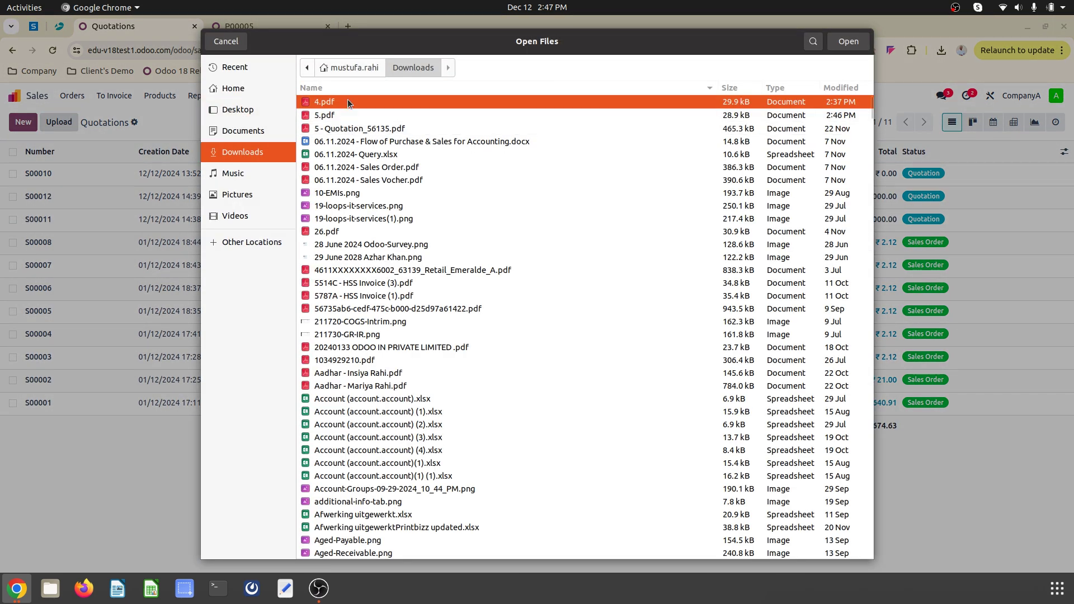
left_click(842, 88)
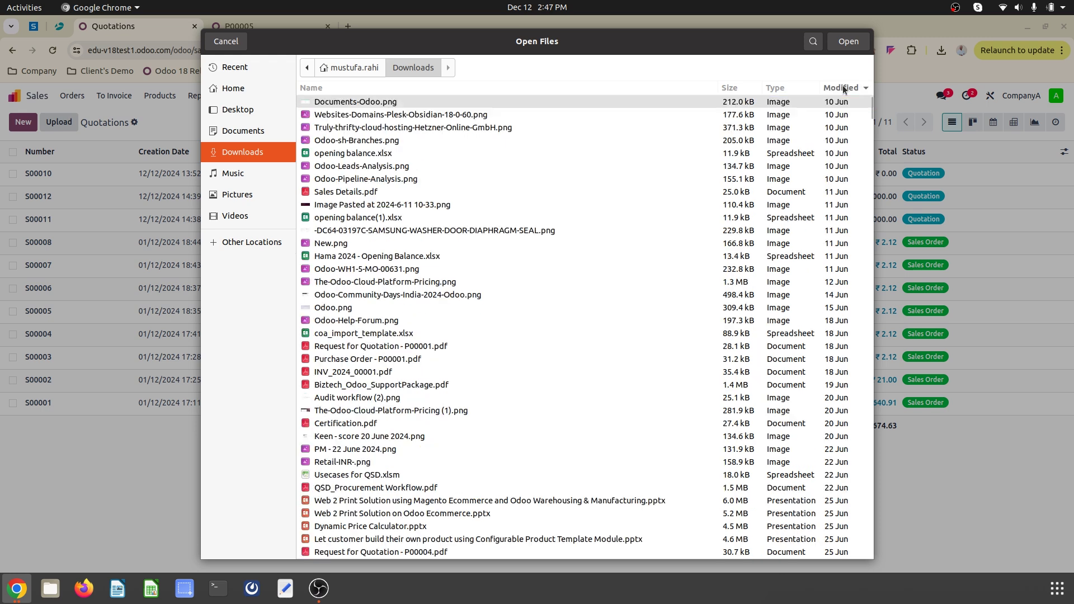
left_click(842, 88)
left_click(848, 41)
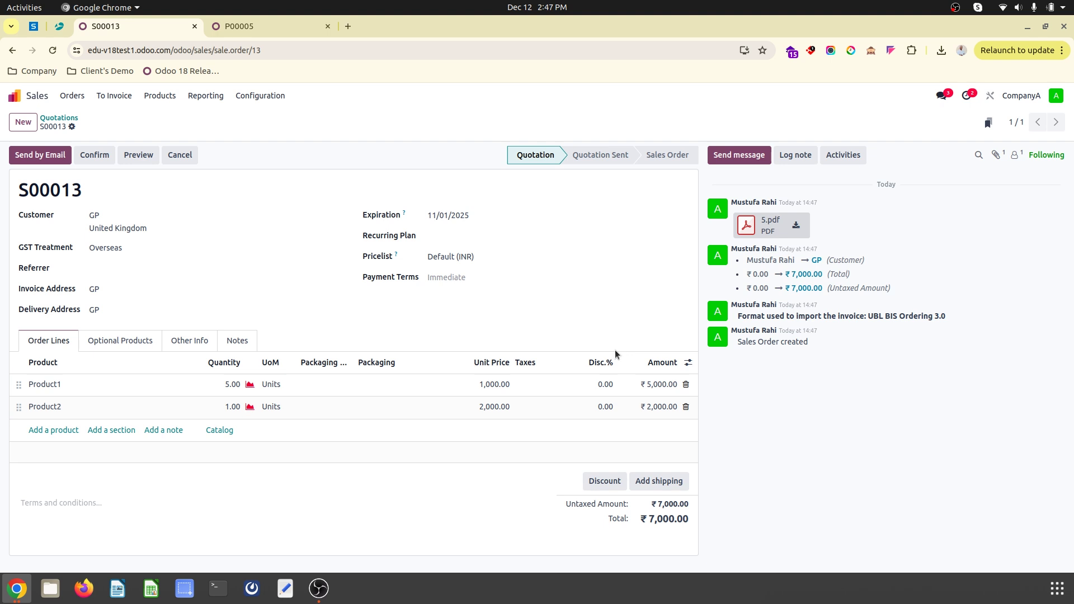
Step: Check S00013 against purchase order P00005, then confirm it as a sales order
left_click(271, 26)
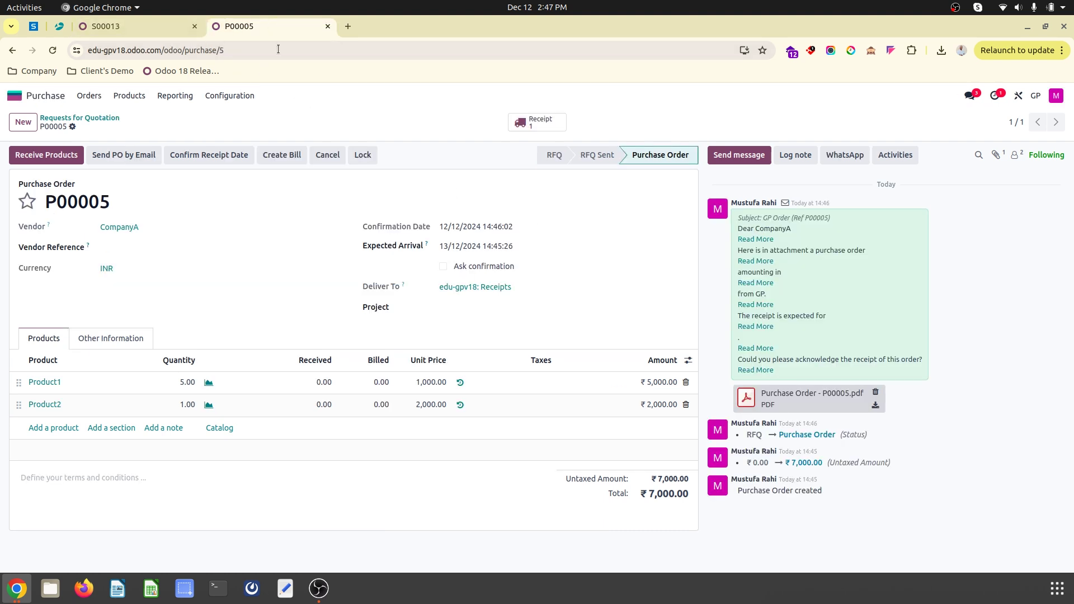
left_click(132, 26)
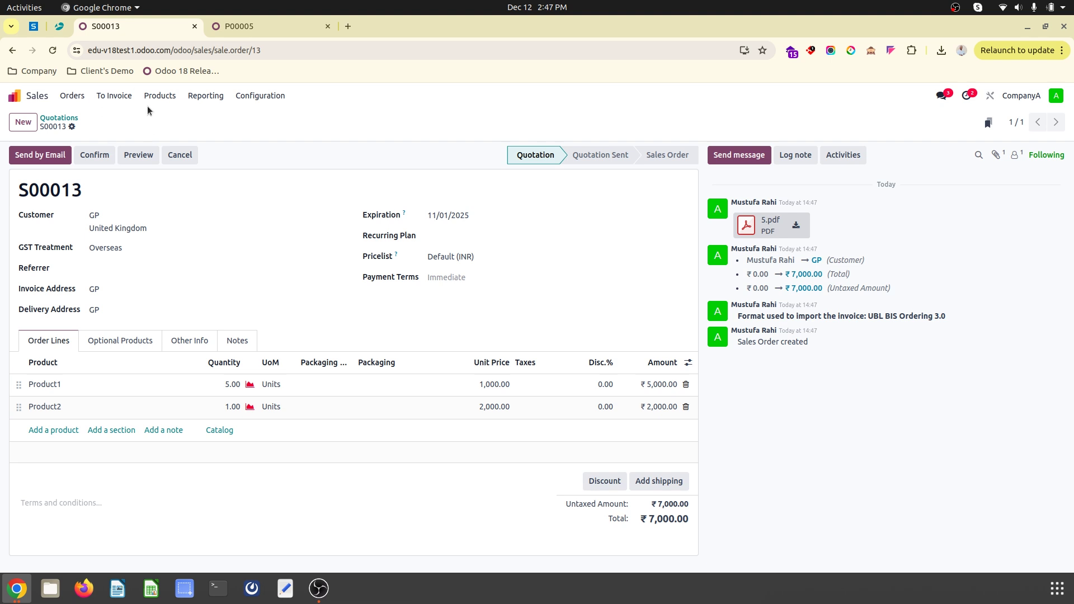
left_click(101, 159)
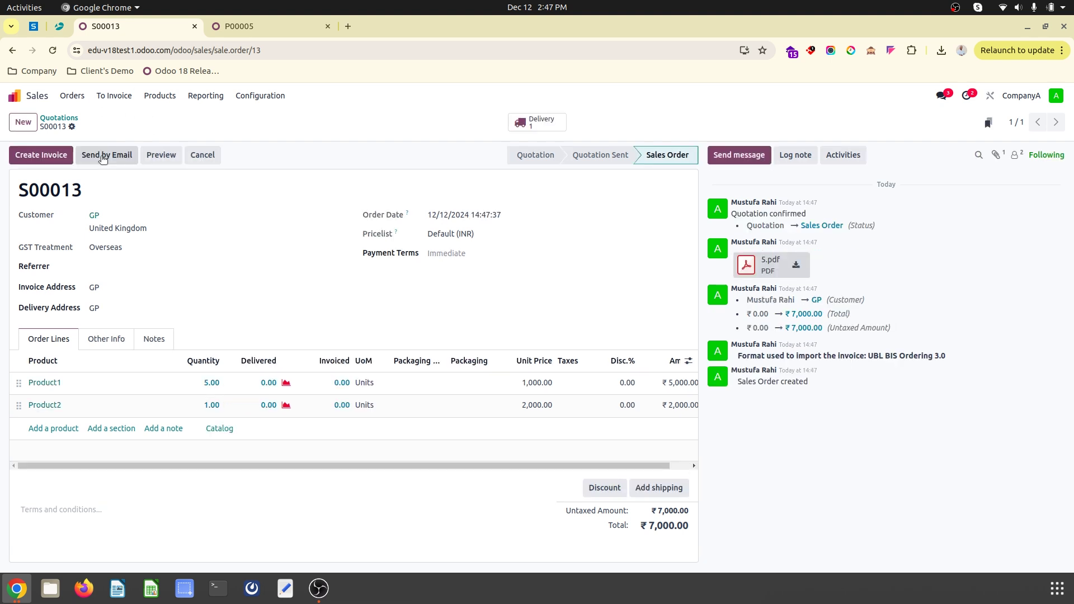